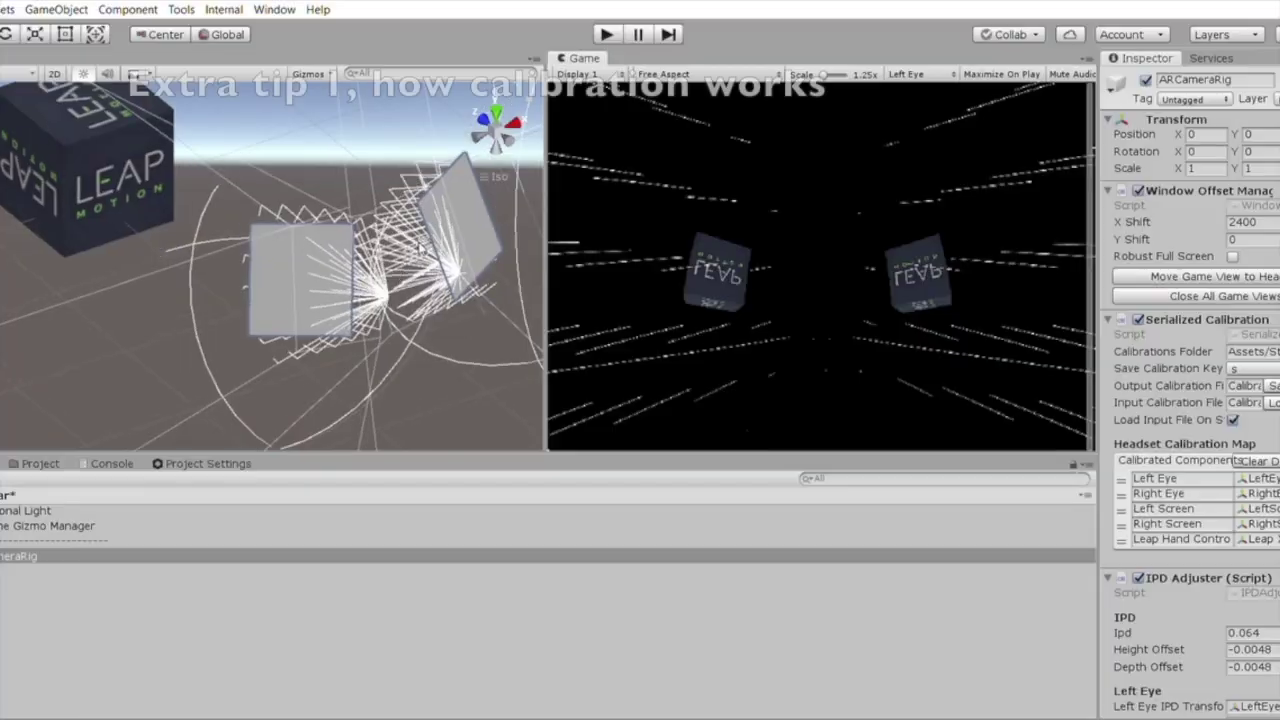
Select the ARCameraRig object in the scene and start Play mode.
middle_drag(392, 310, 250, 315)
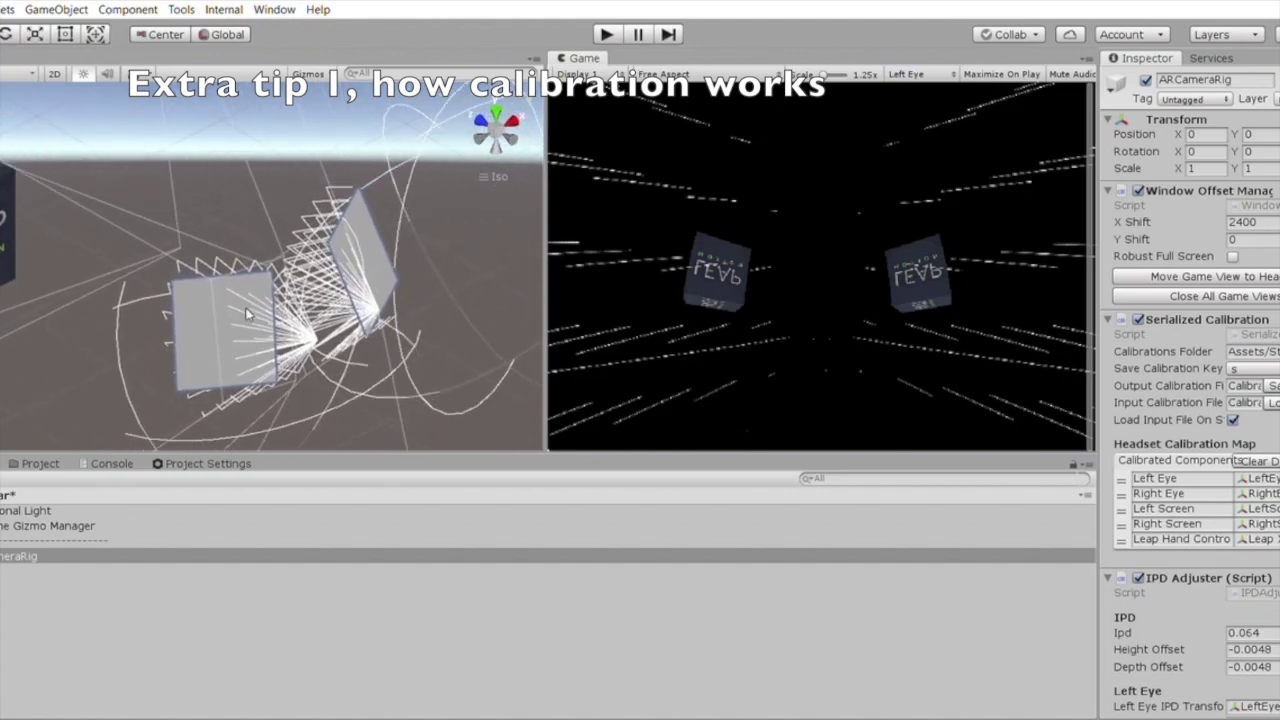
click(85, 556)
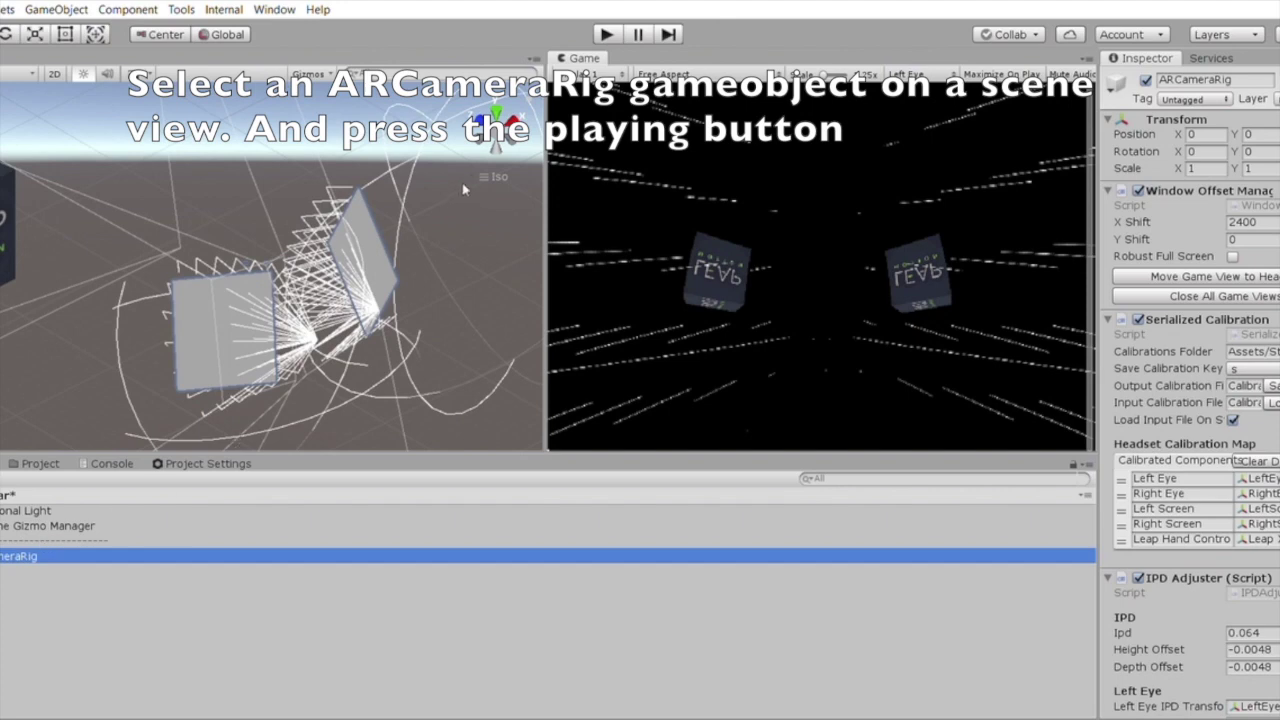
click(606, 34)
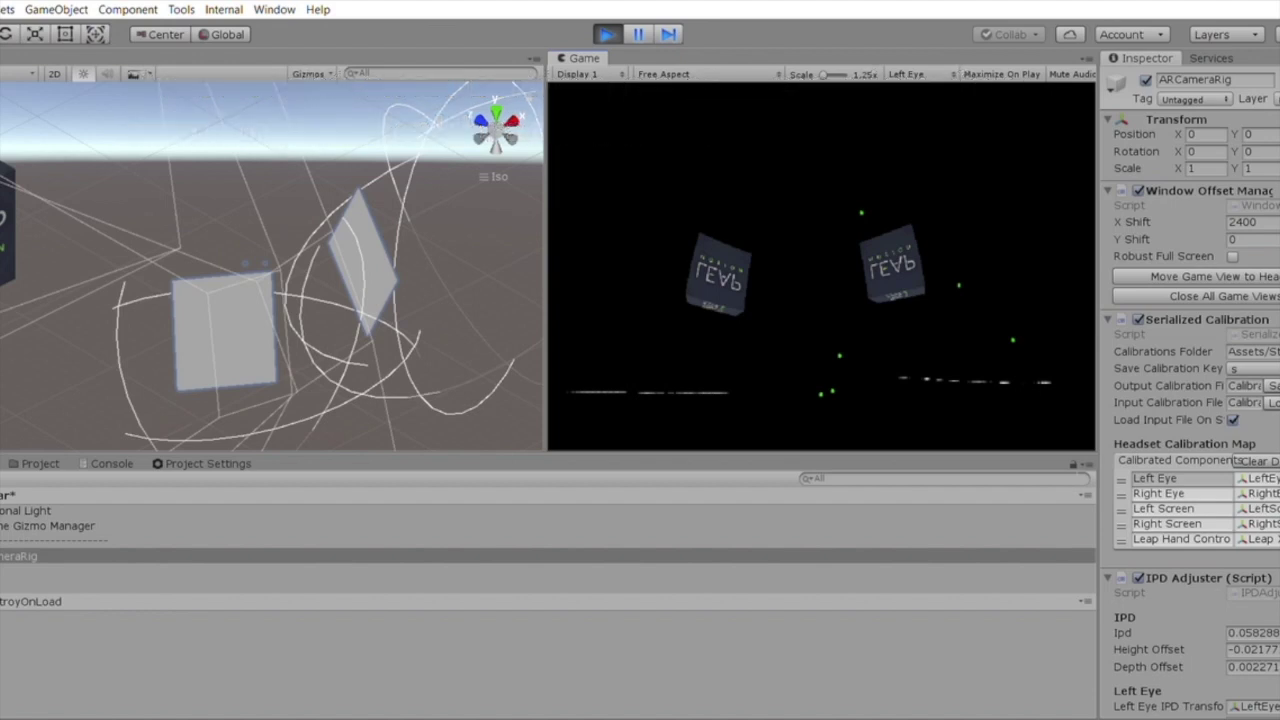
Reduce the ARCameraRig's IPD to about 0.0286 while the scene runs.
key(Left)
key(Left)
key(Left)
key(Left)
key(Left)
key(Left)
key(Left)
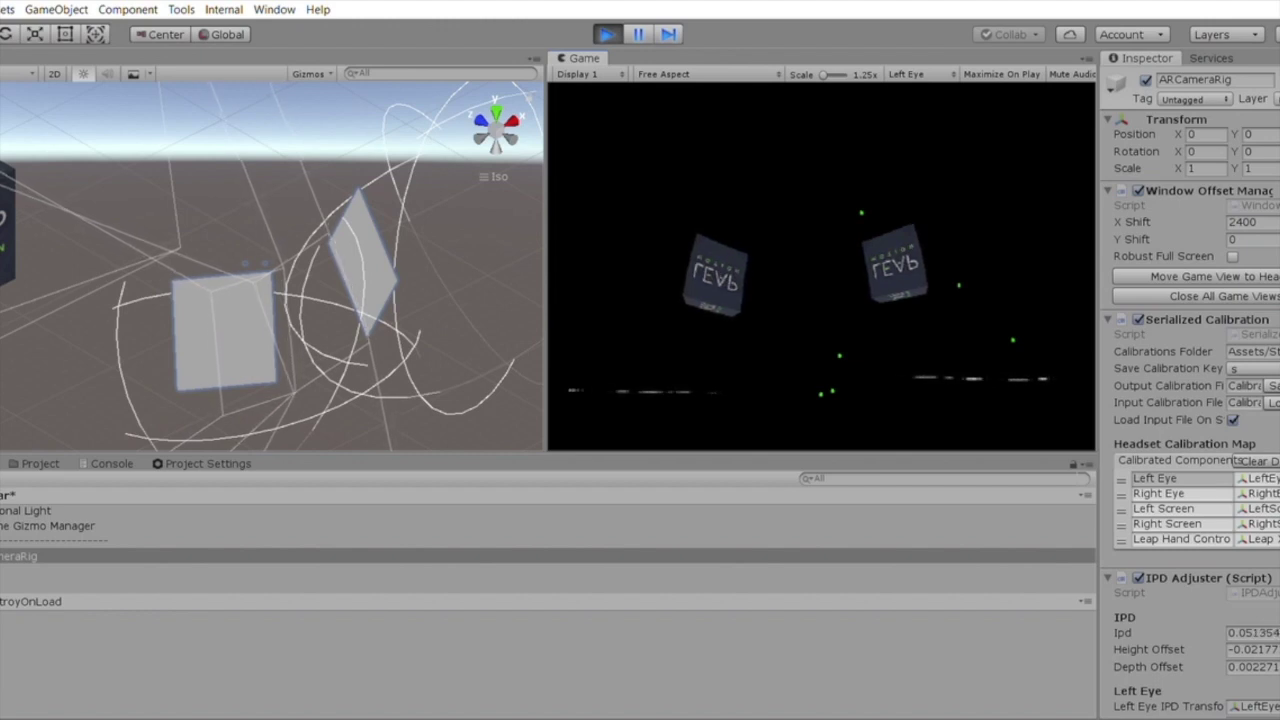
key(Down)
key(Down)
key(Down)
key(Down)
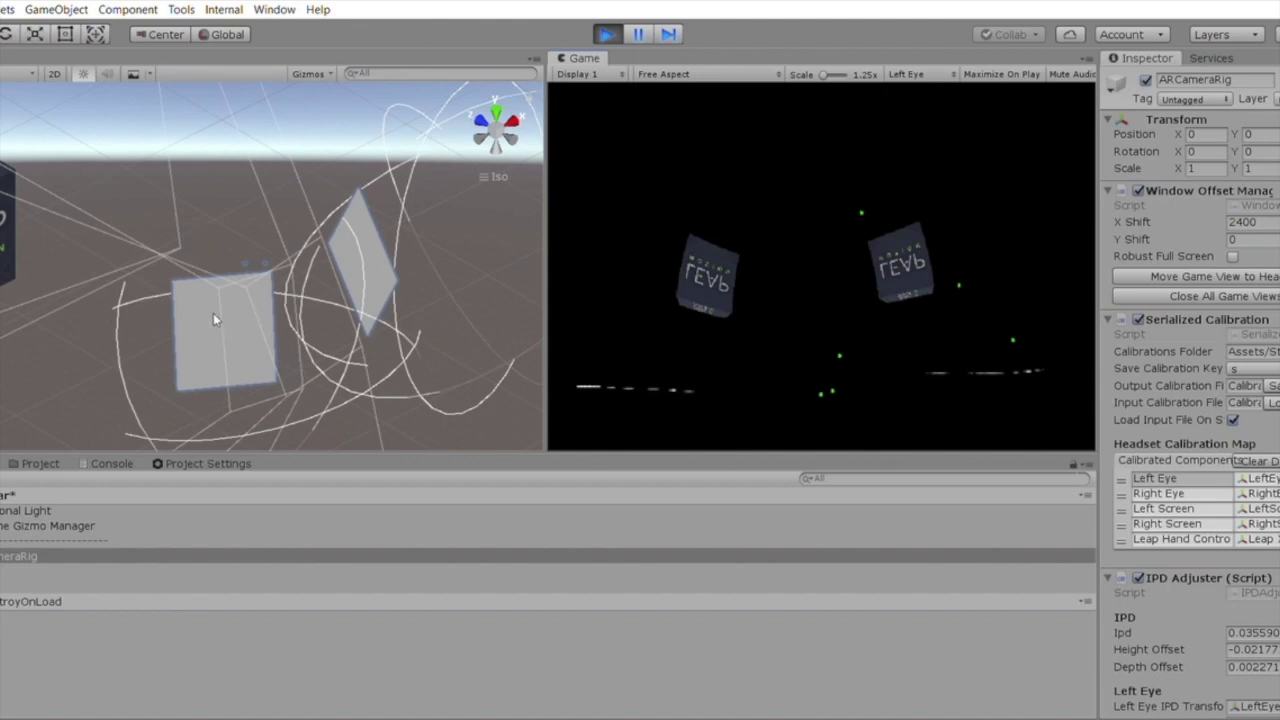
key(Left)
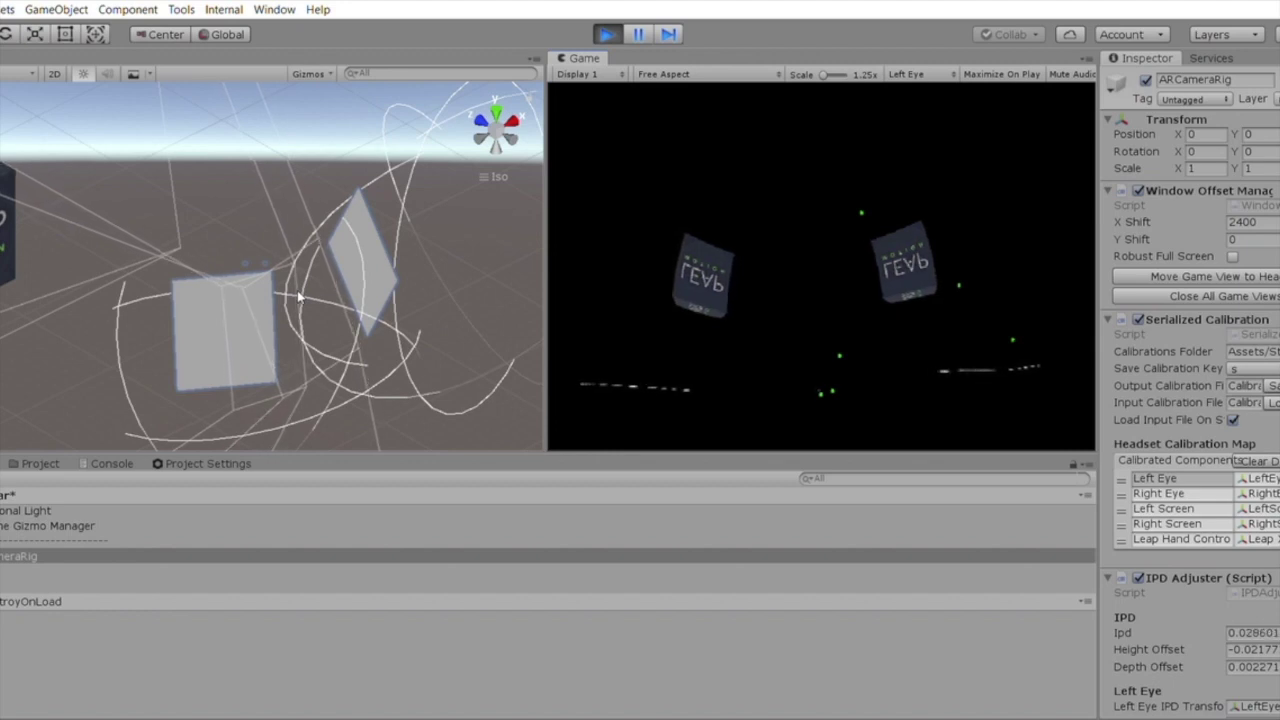
Raise the ARCameraRig's IPD gradually to about 0.068.
key(Right)
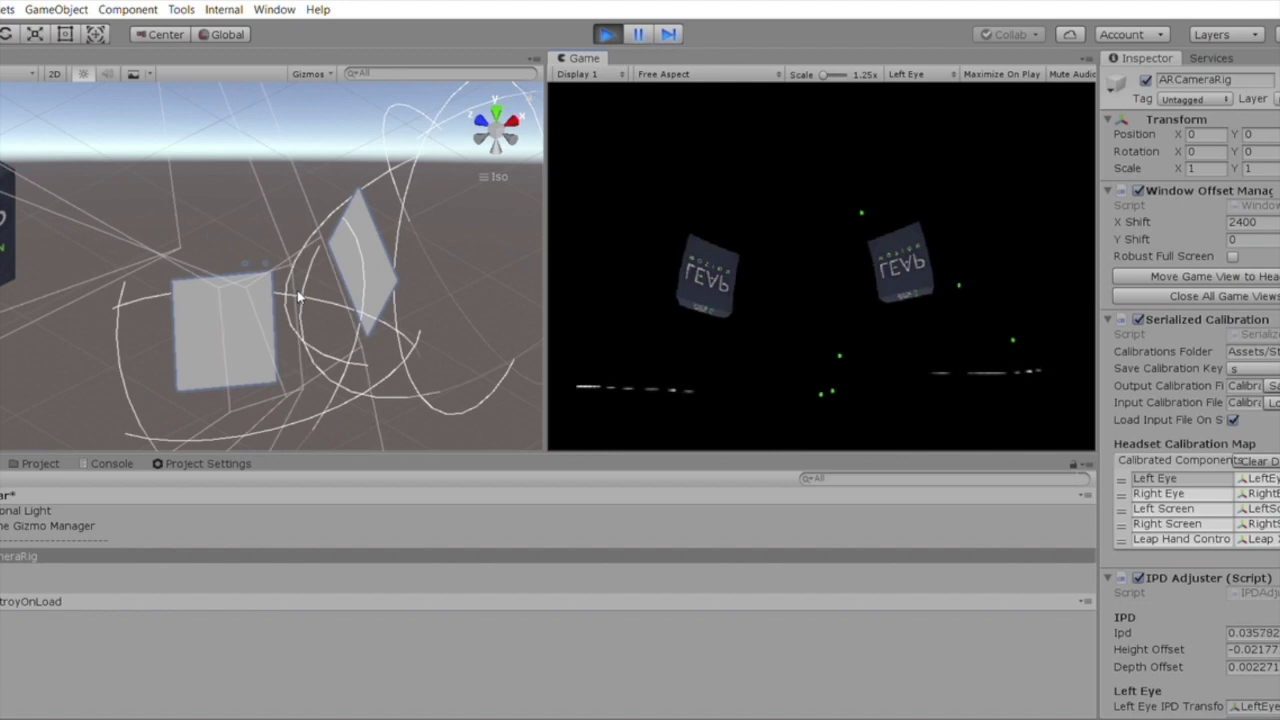
key(equal)
key(equal)
key(equal)
key(equal)
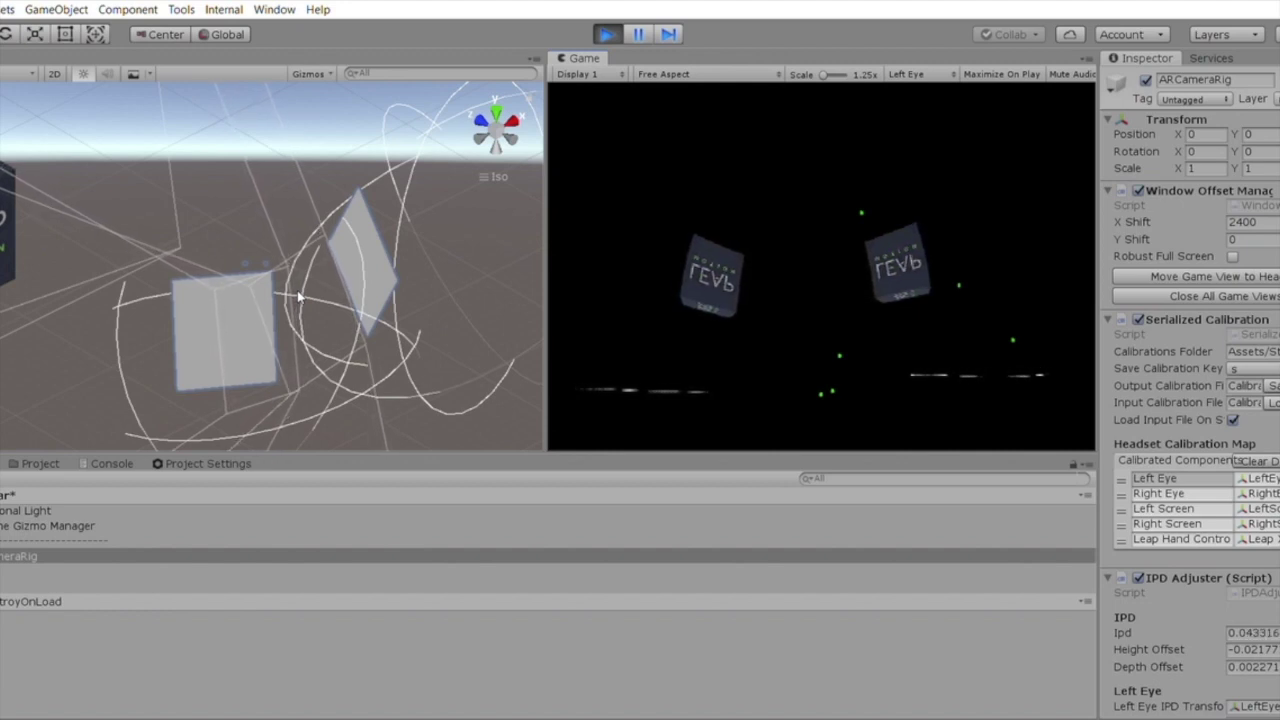
key(equal)
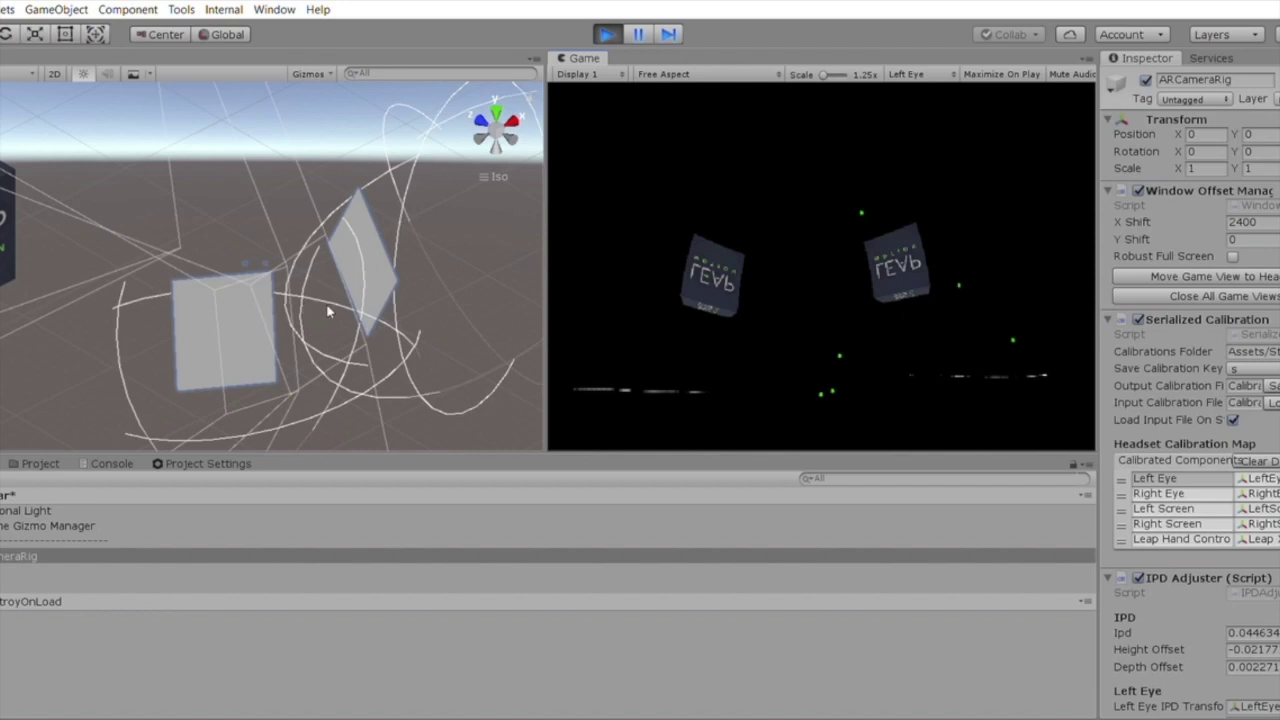
key(Right)
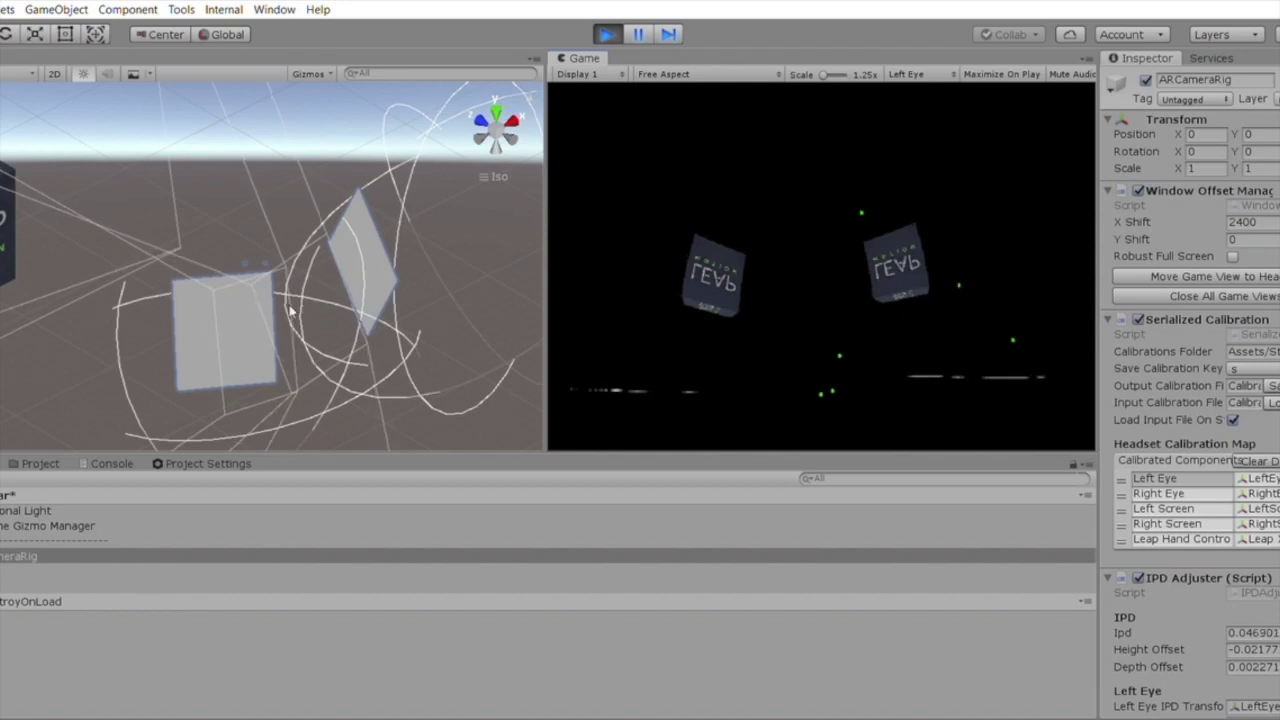
key(equal)
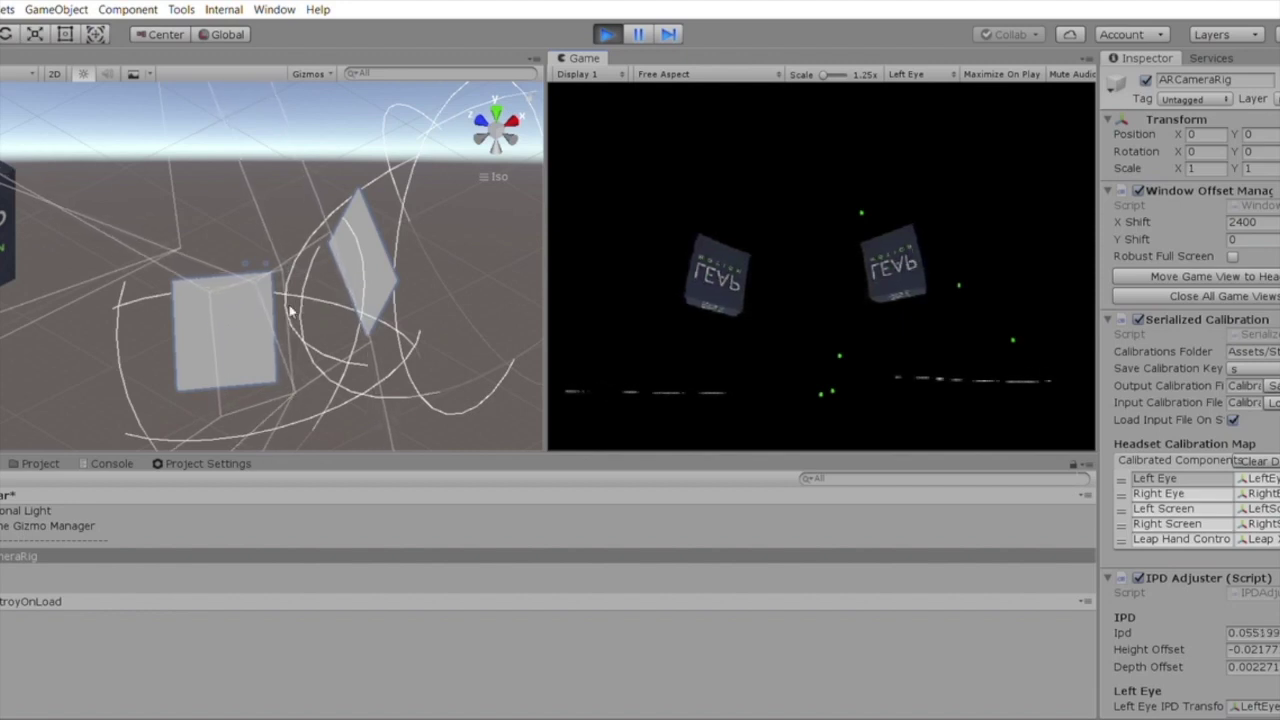
key(equal)
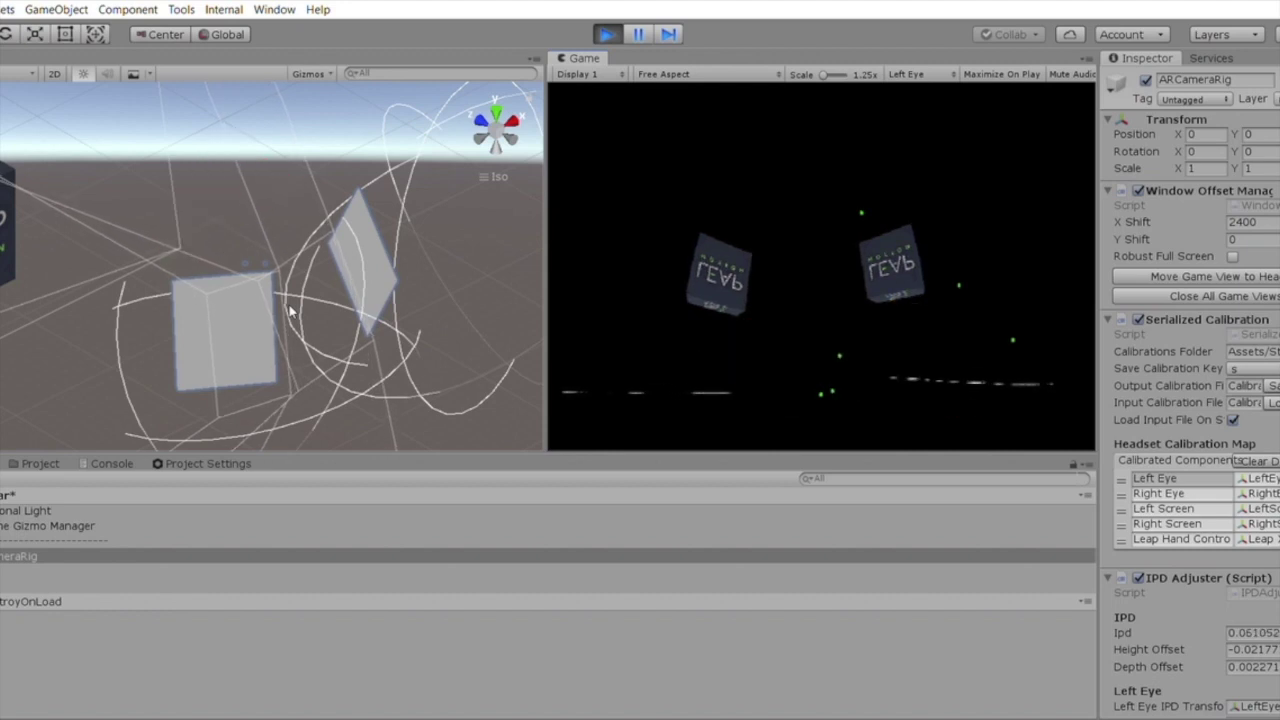
key(equal)
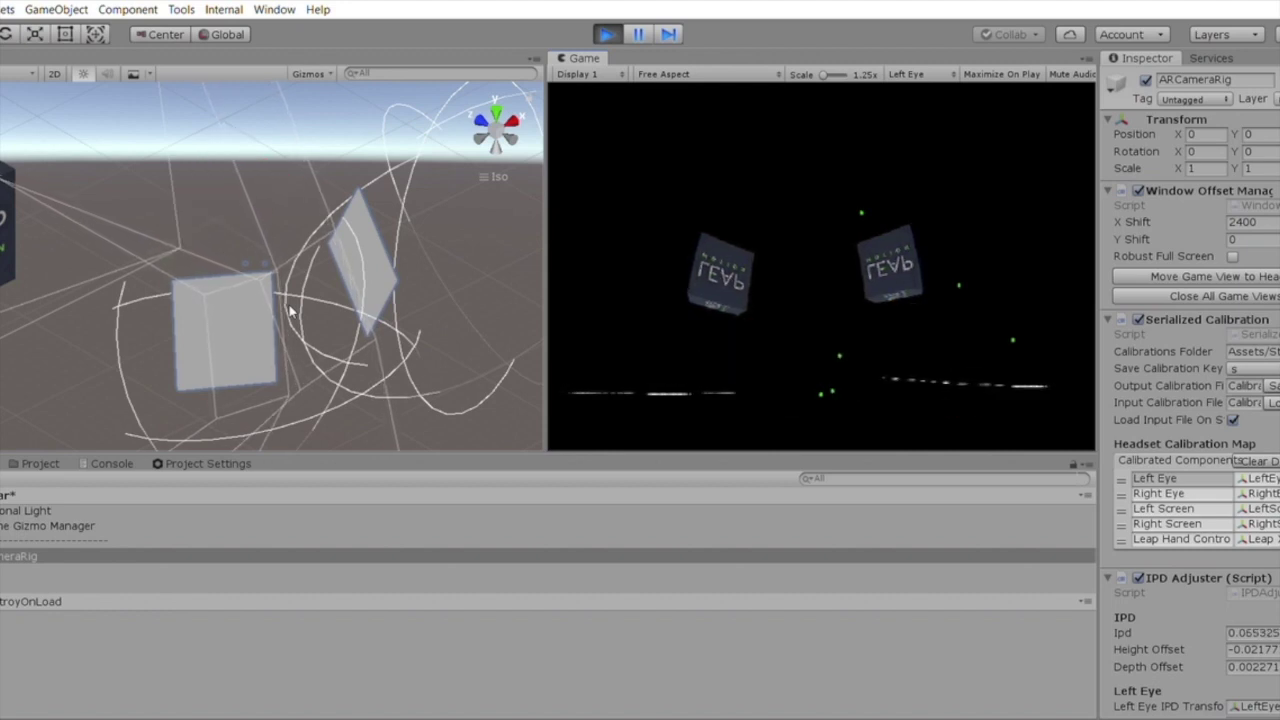
key(equal)
key(equal)
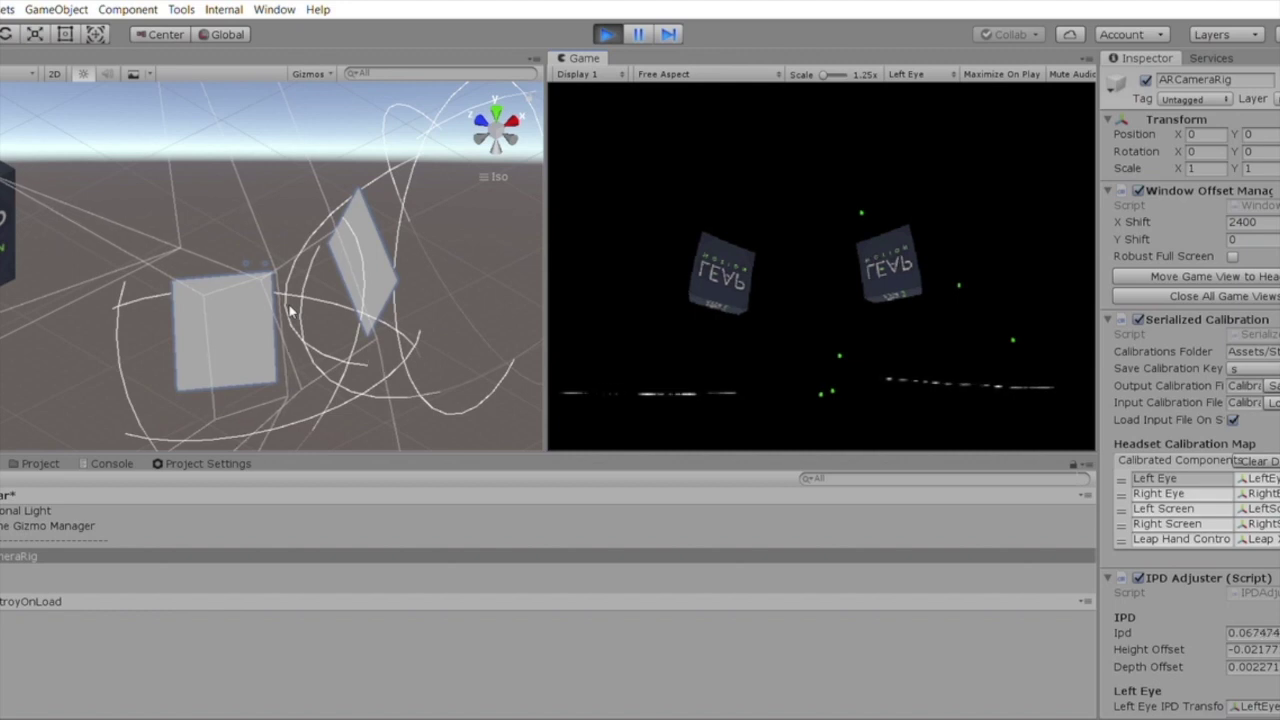
Move the rig's height offset up and down, settling at about -0.0188.
key(Up)
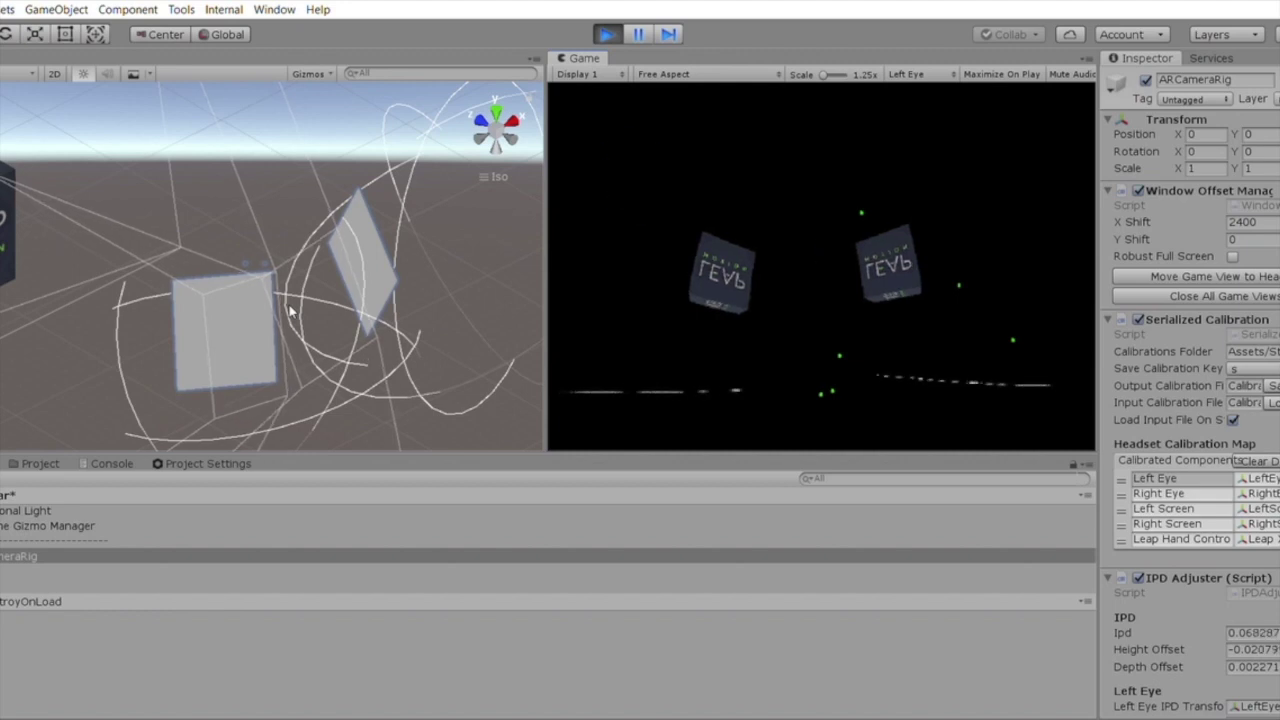
key(Up)
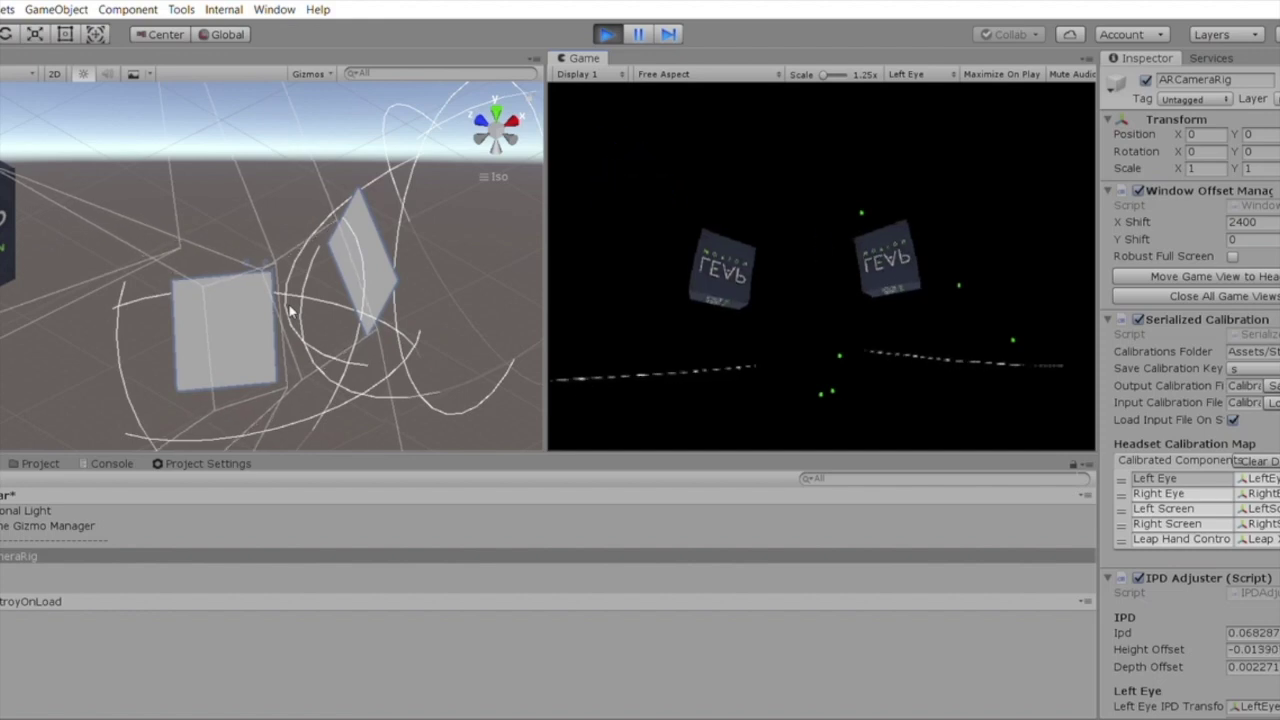
key(Up)
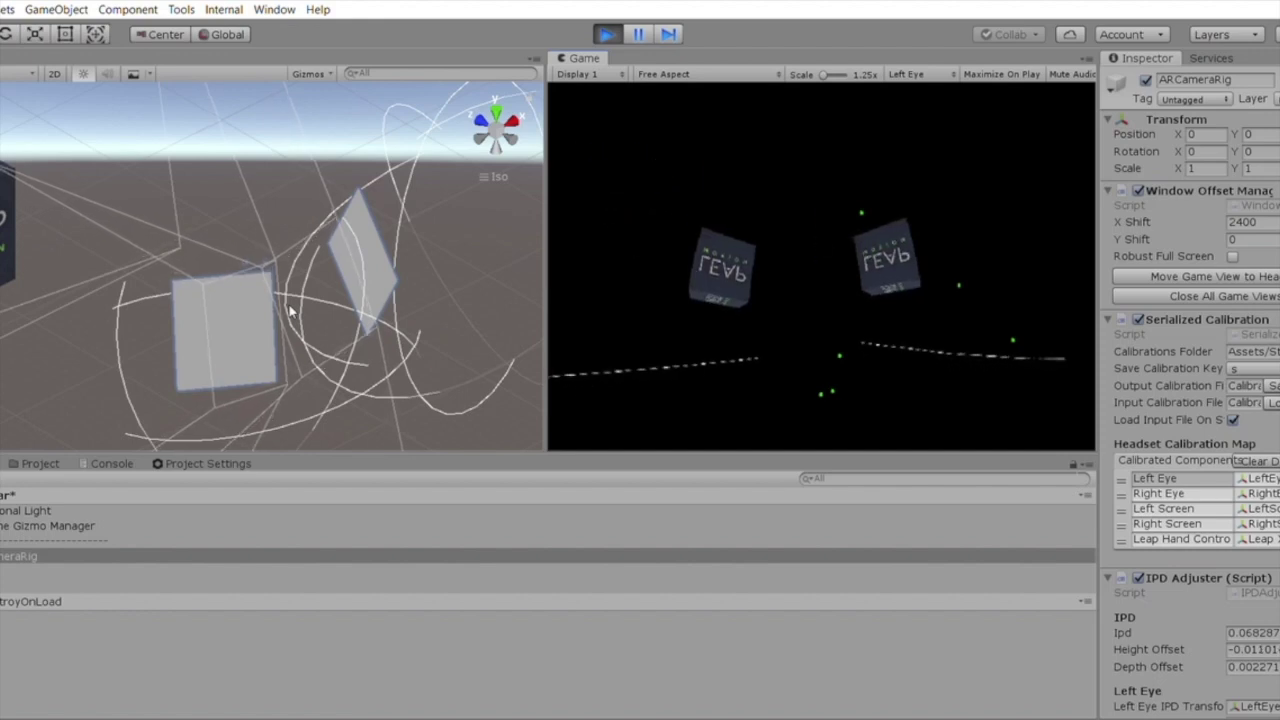
key(Down)
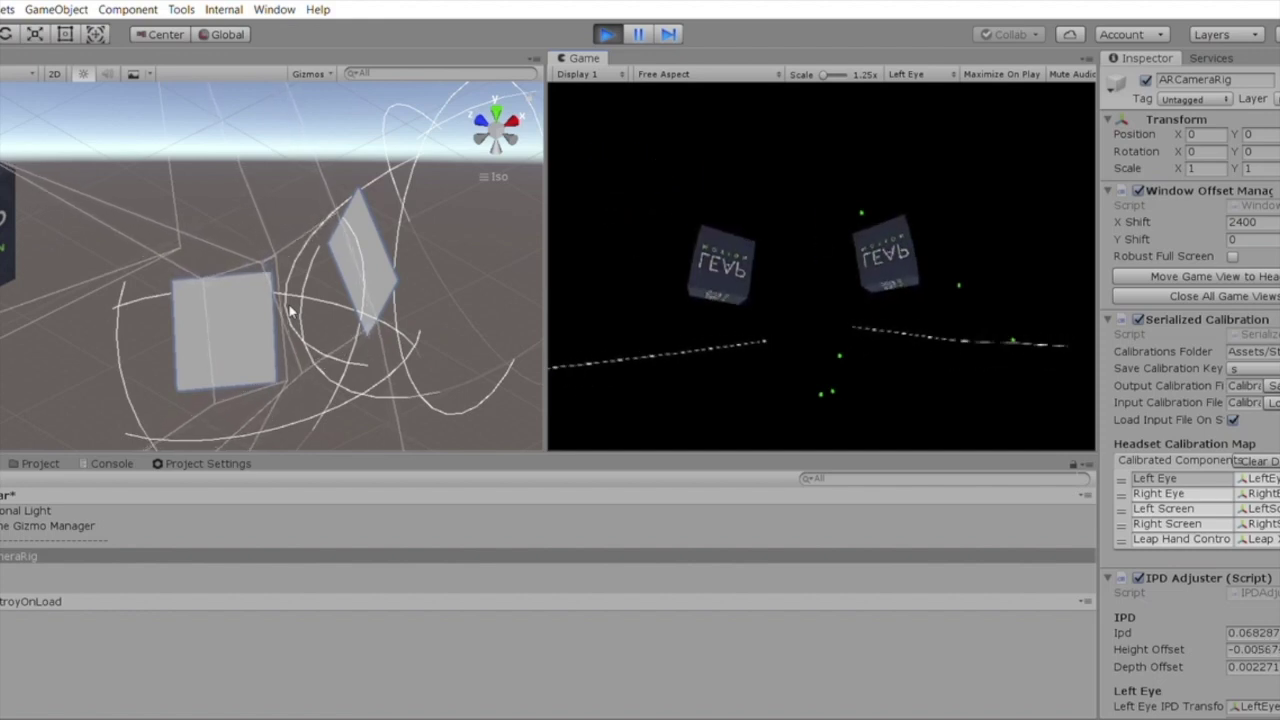
key(Up)
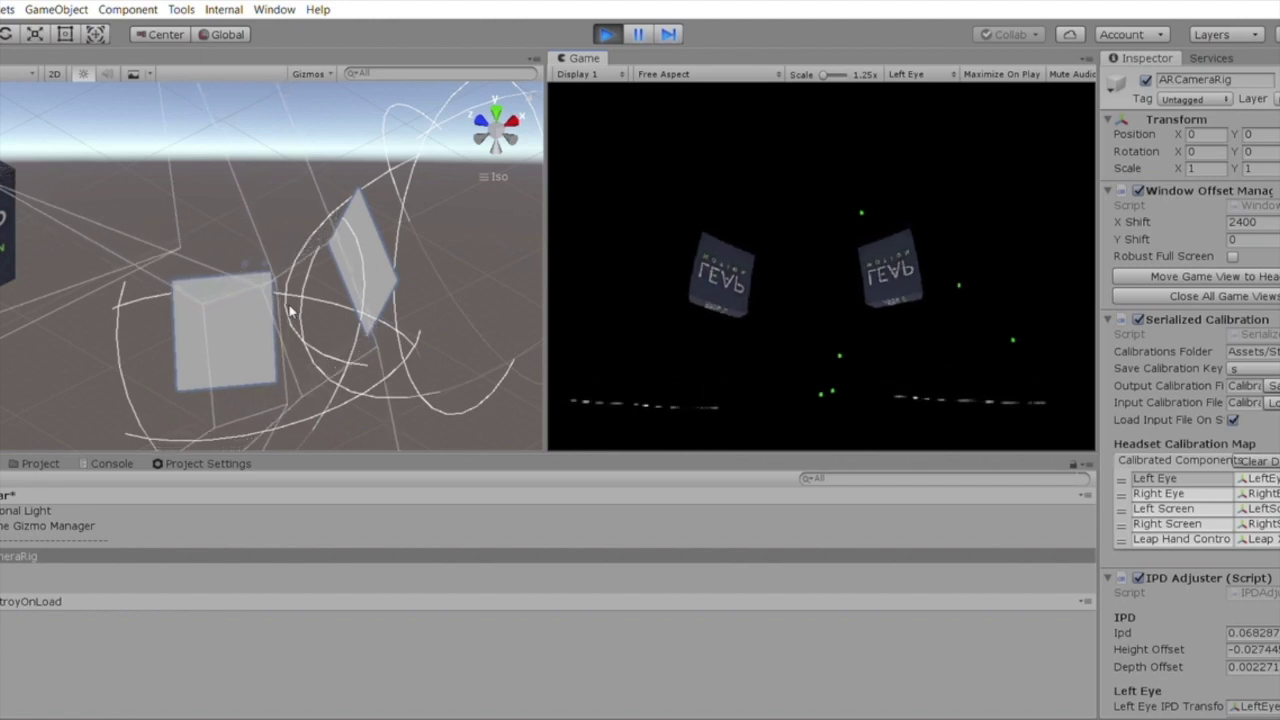
key(Up)
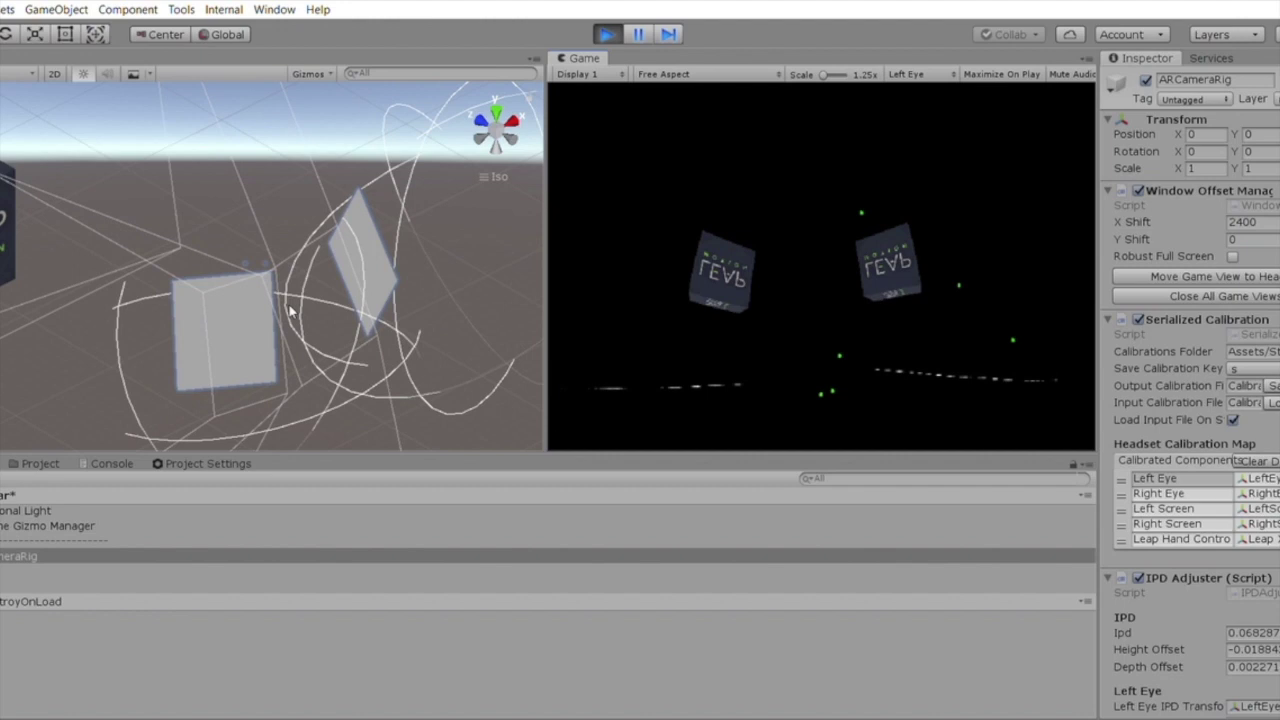
Shift the rig's depth offset backward and forward, settling at about 0.035.
key(bracketleft)
key(Right)
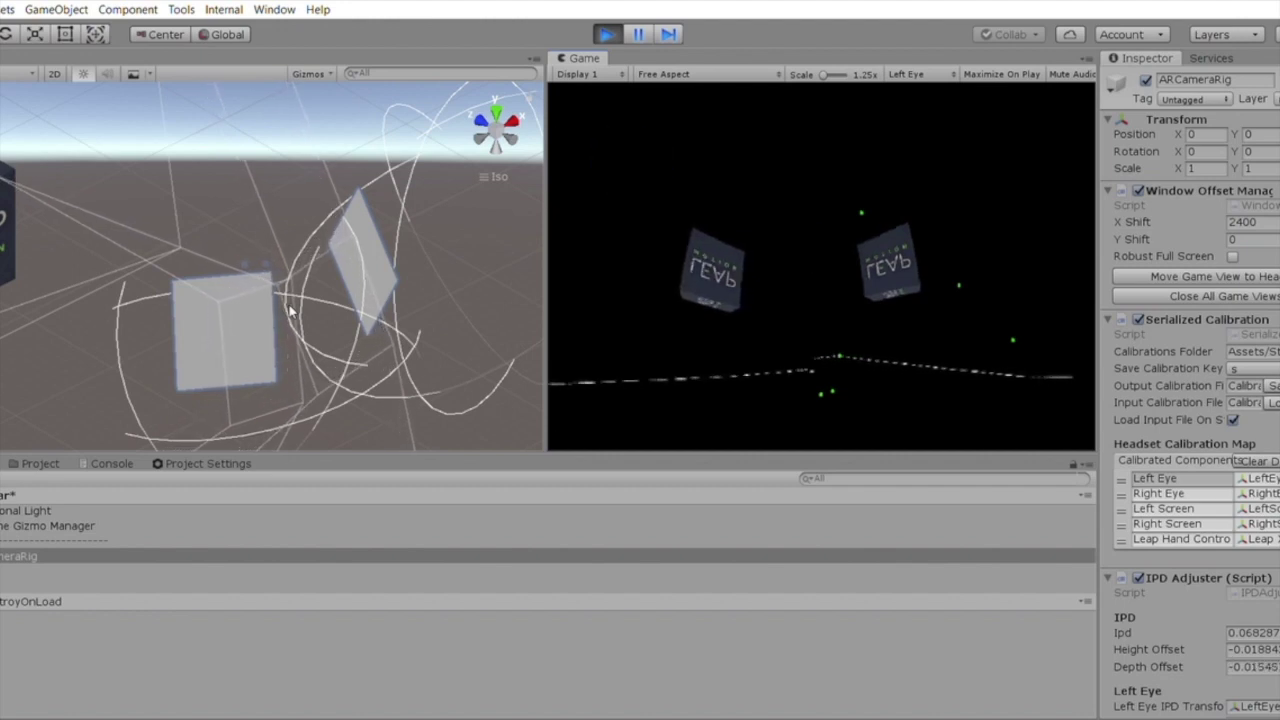
key(Right)
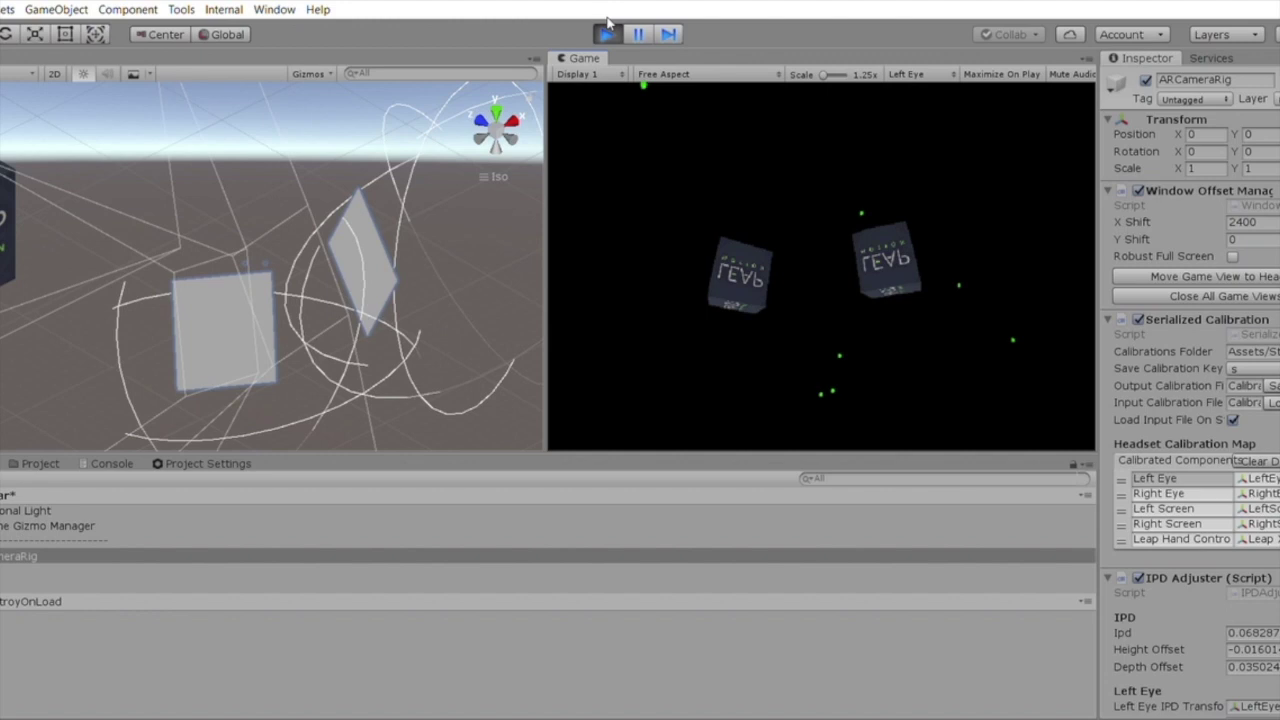
Disable the Runtime Gizmo Manager script on its object to remove the green points and lines.
click(95, 524)
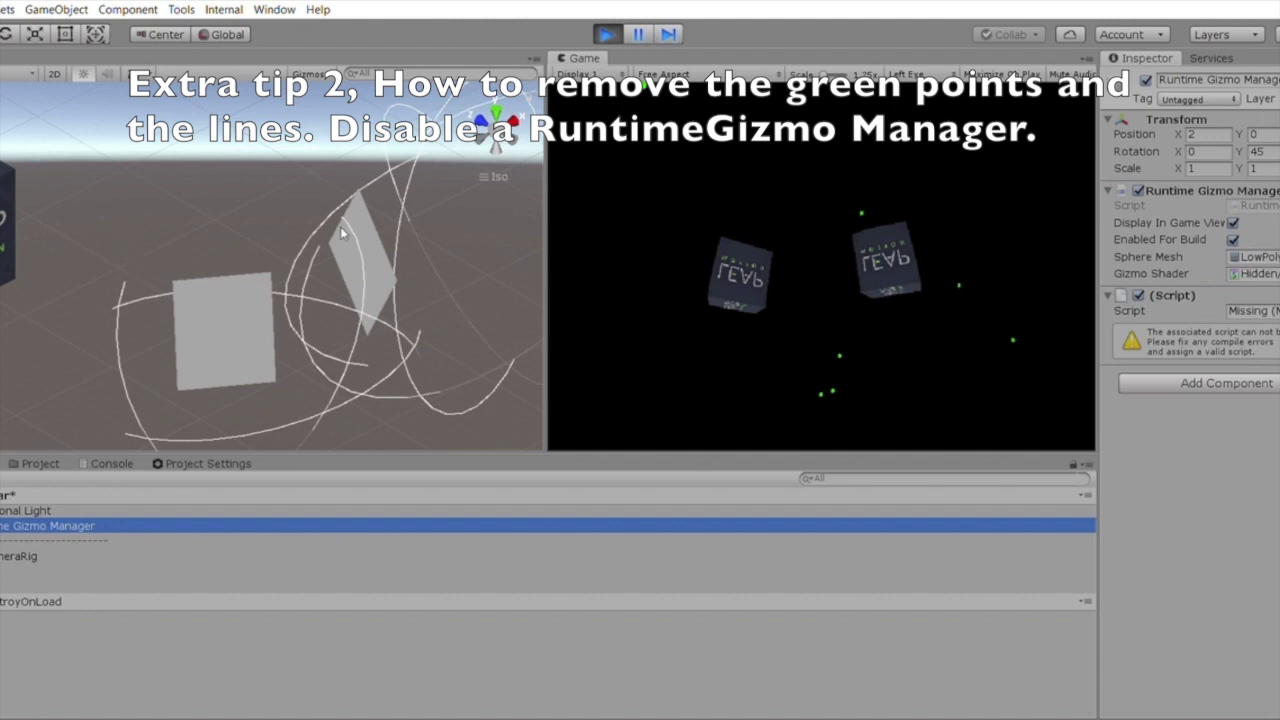
click(1138, 190)
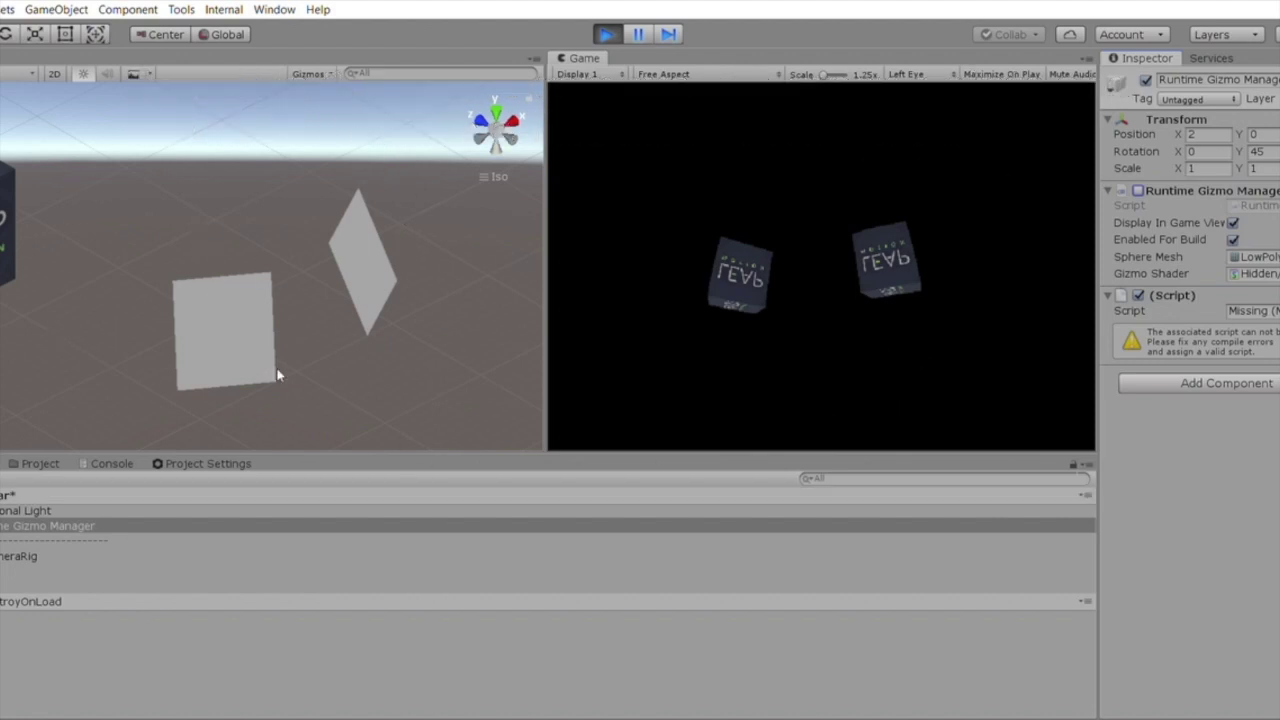
click(1138, 188)
click(1138, 188)
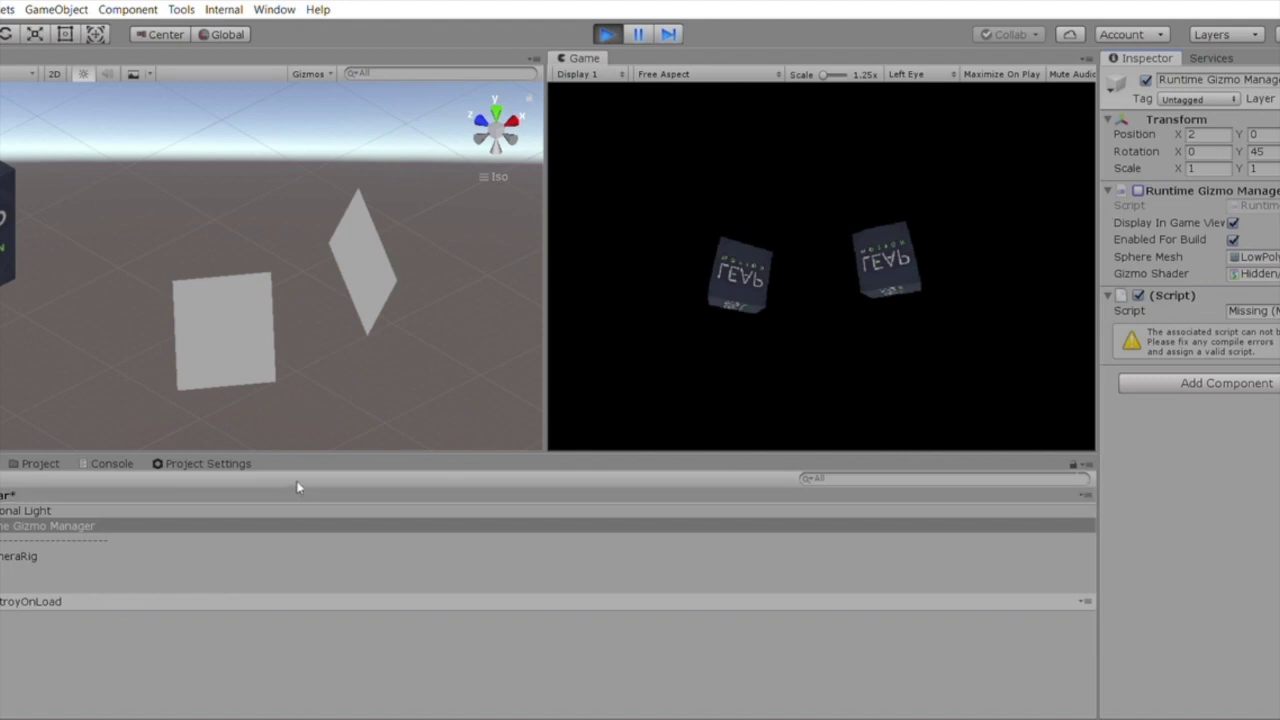
Expand the ARCameraRig hierarchy to expose the LEyeCamera and REyeCamera objects under LeftEye and RightEye.
click(30, 553)
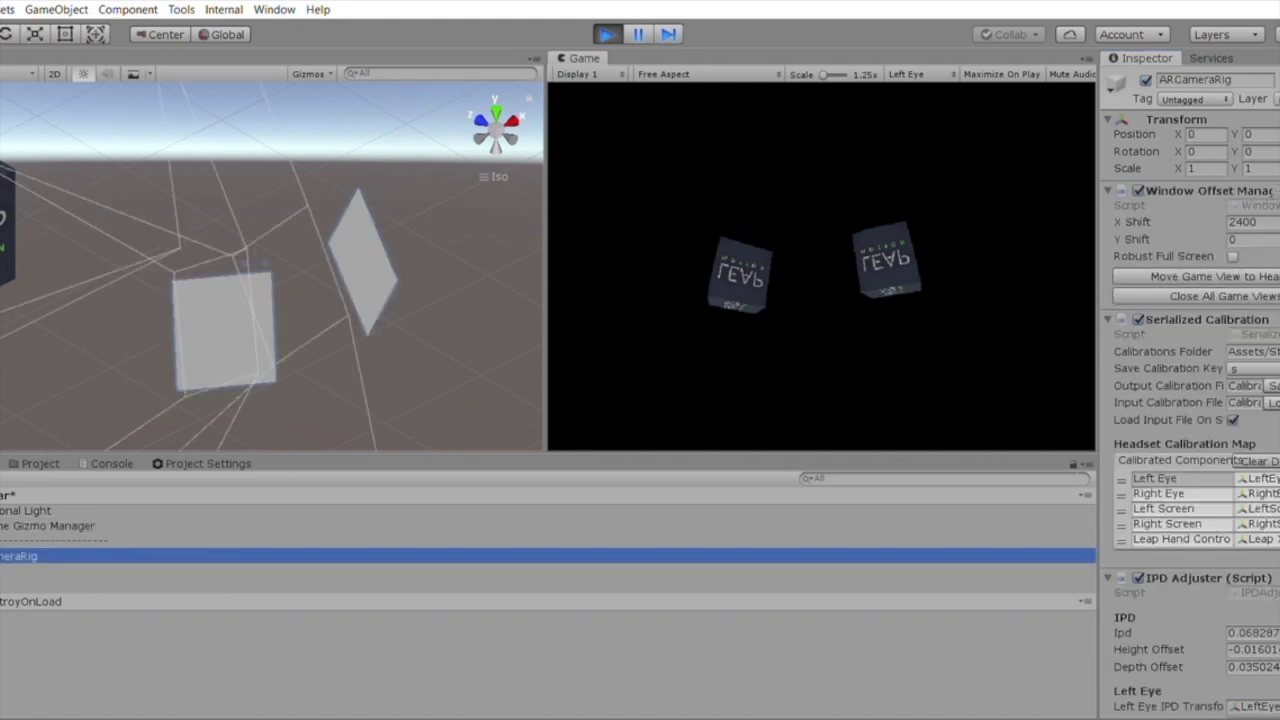
key(Right)
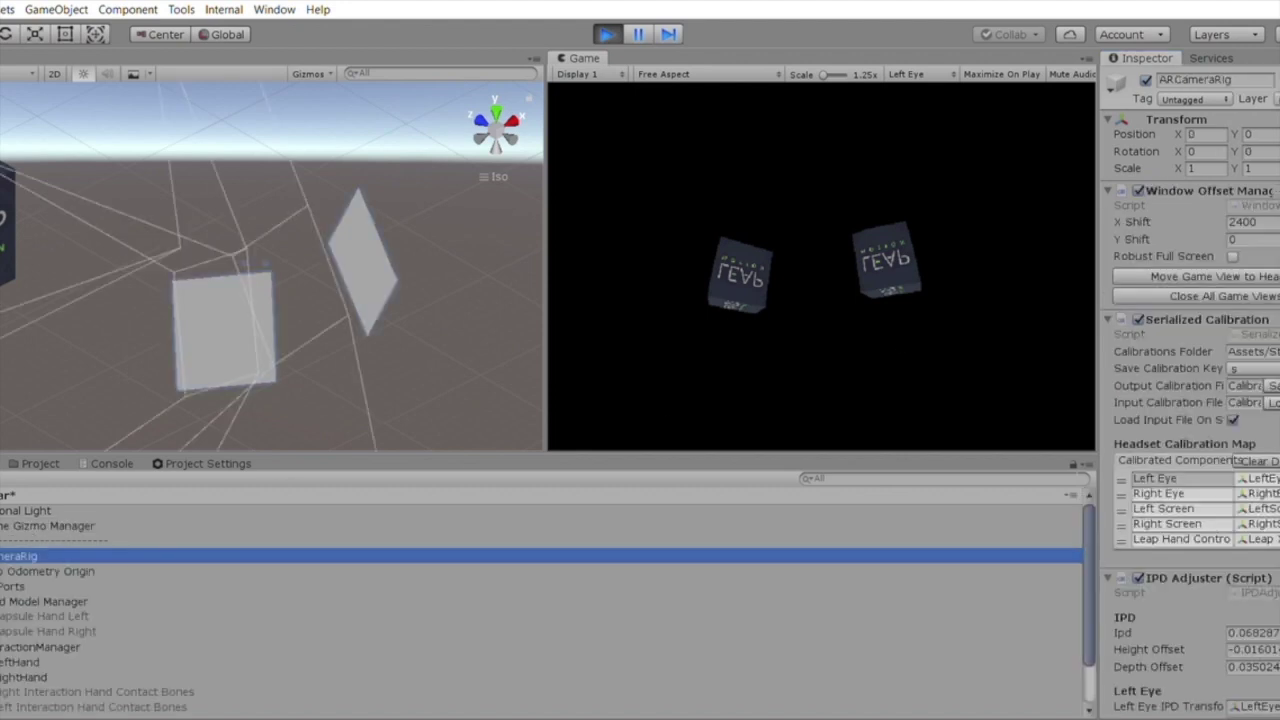
key(Left)
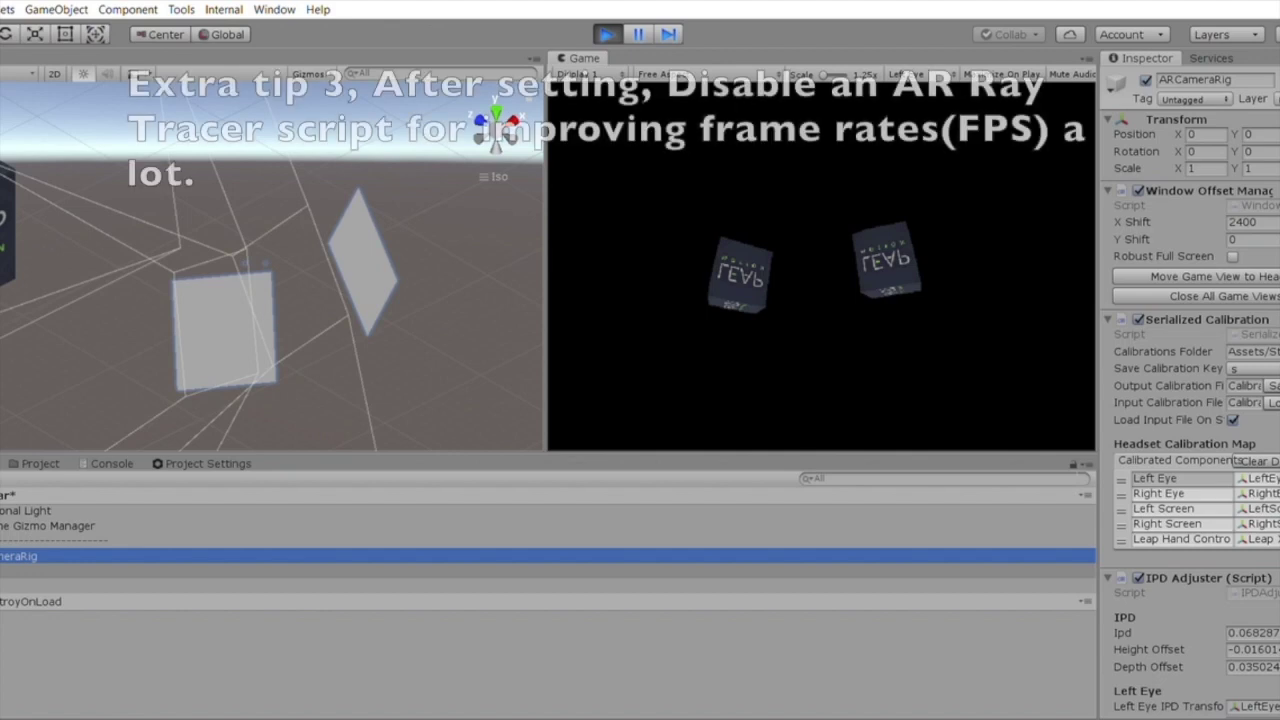
key(Right)
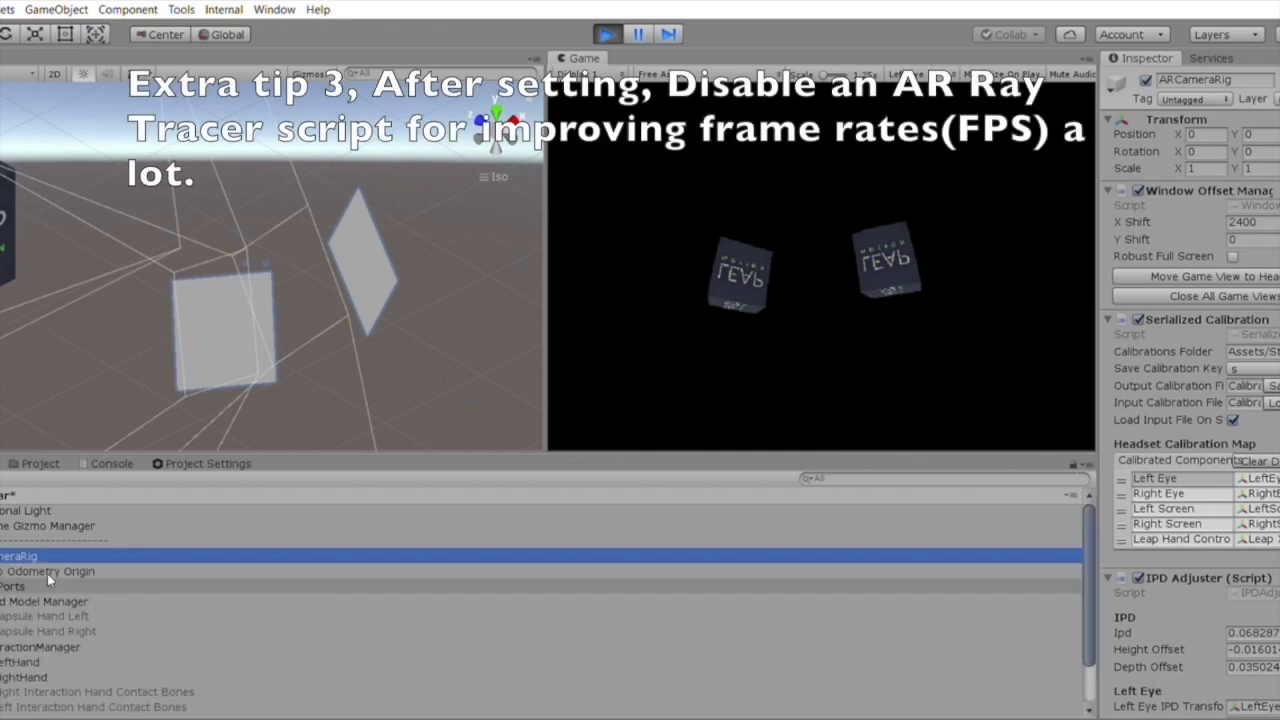
scroll(47, 573, down, 2)
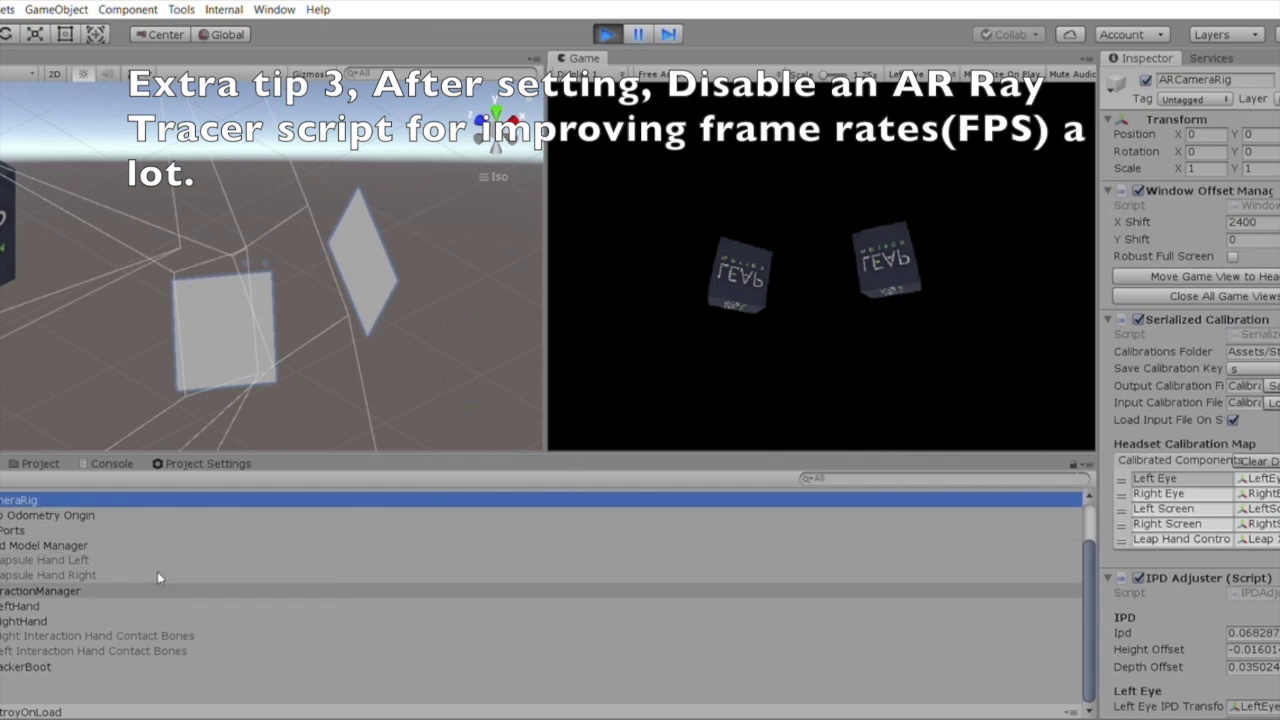
click(122, 578)
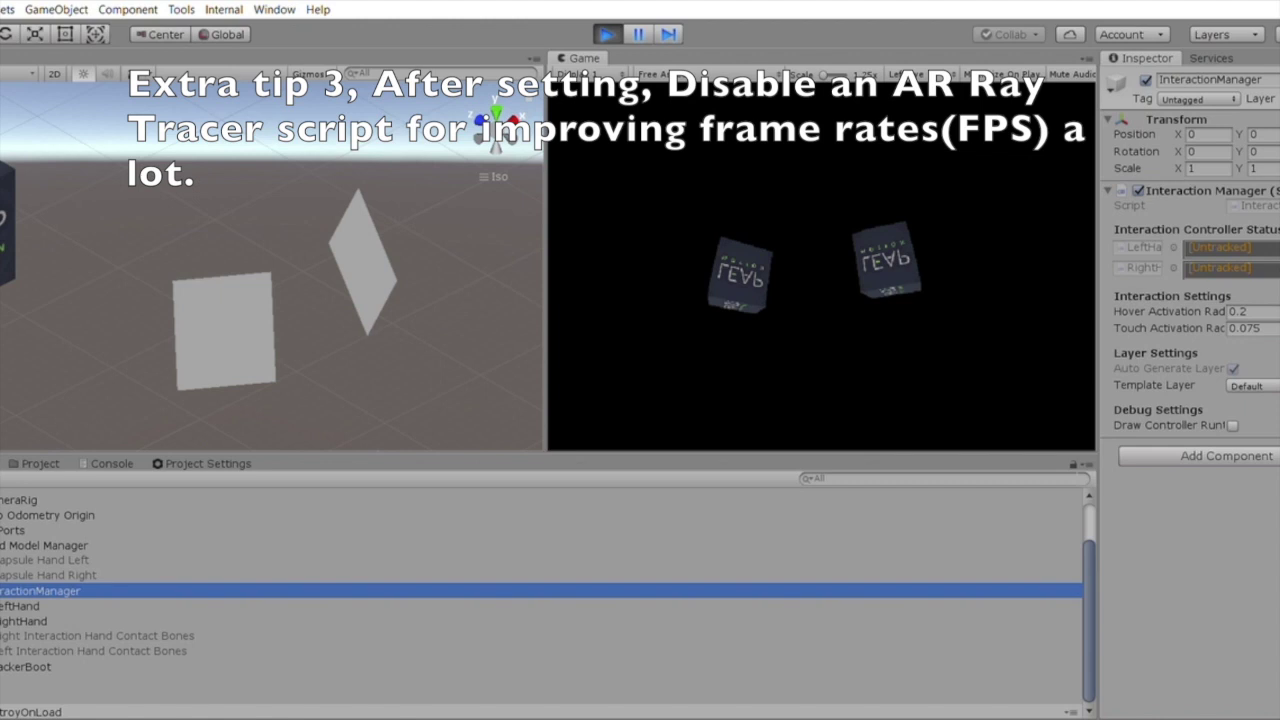
scroll(11, 515, up, 1)
scroll(80, 604, down, 1)
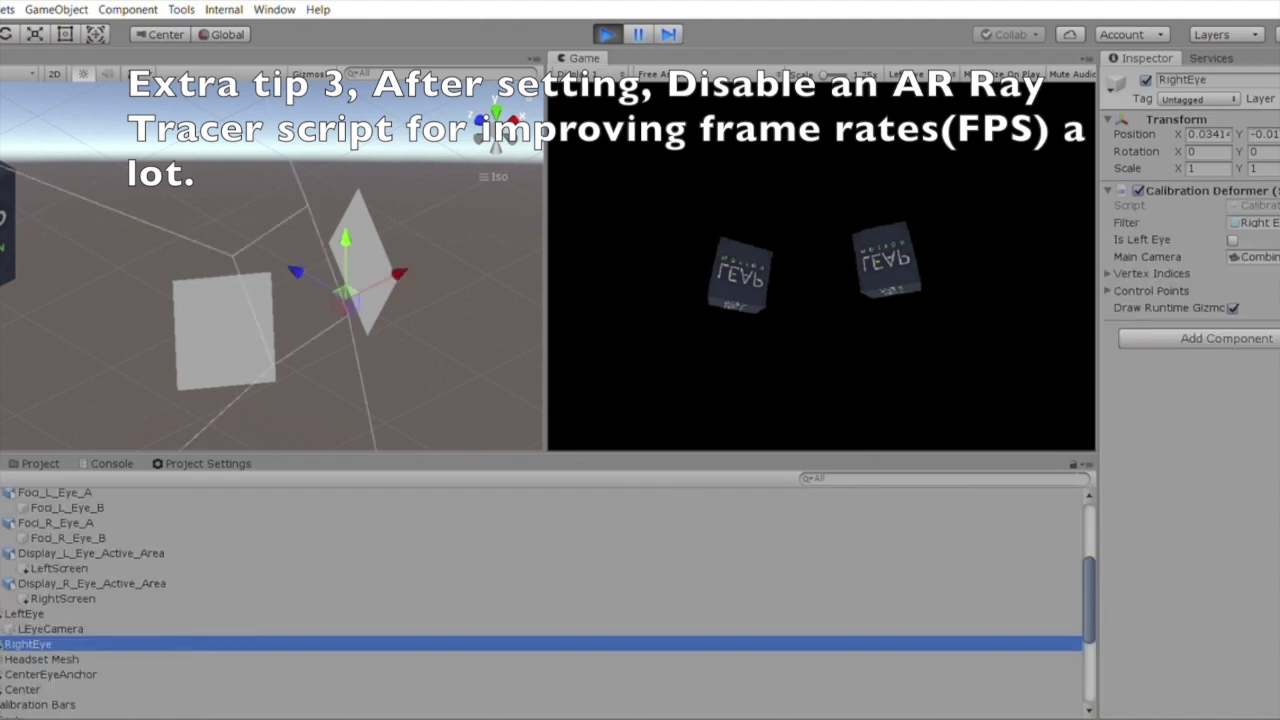
key(Right)
key(Left)
click(2, 644)
click(30, 659)
Disable the AR Raytracer script on LEyeCamera.
click(42, 628)
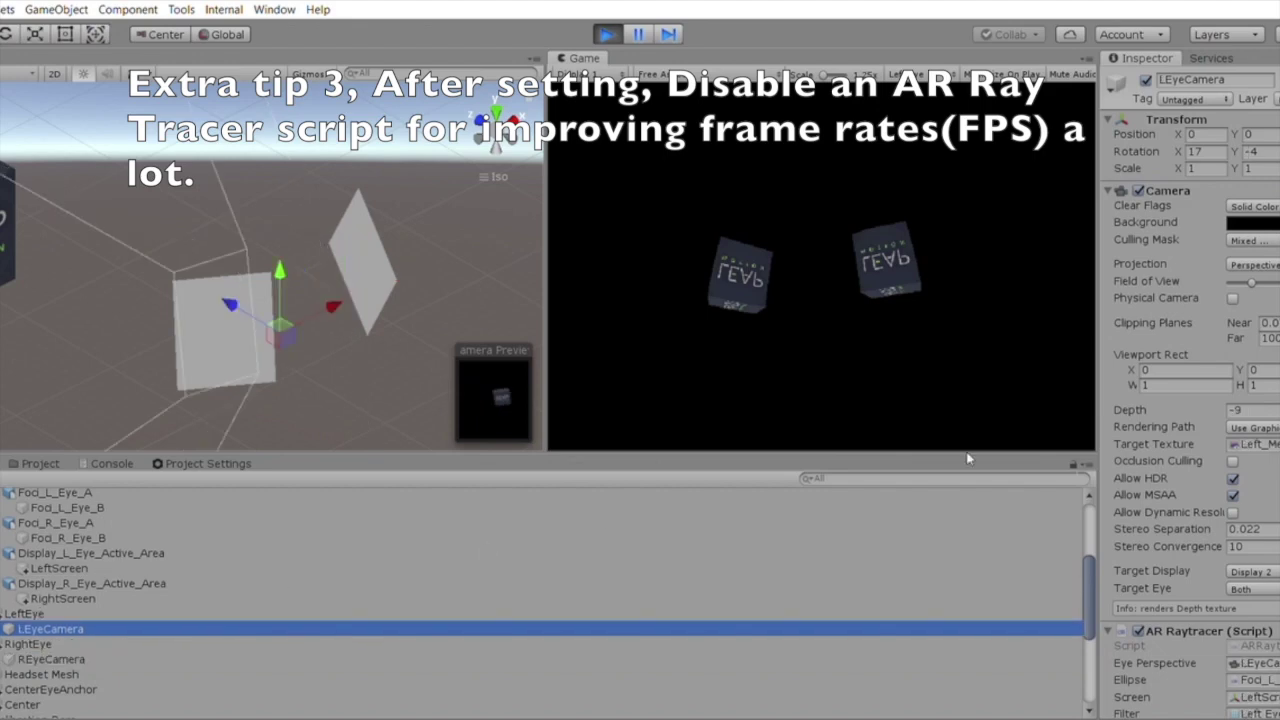
scroll(1176, 372, down, 5)
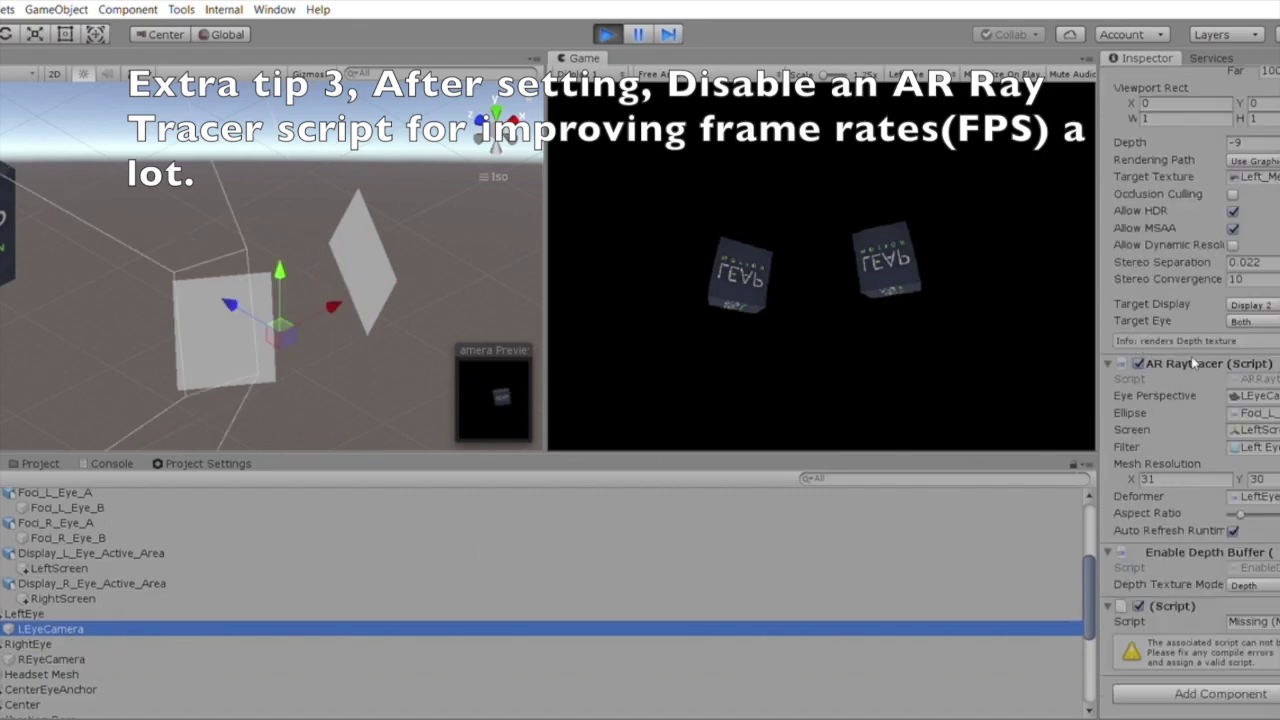
click(1138, 363)
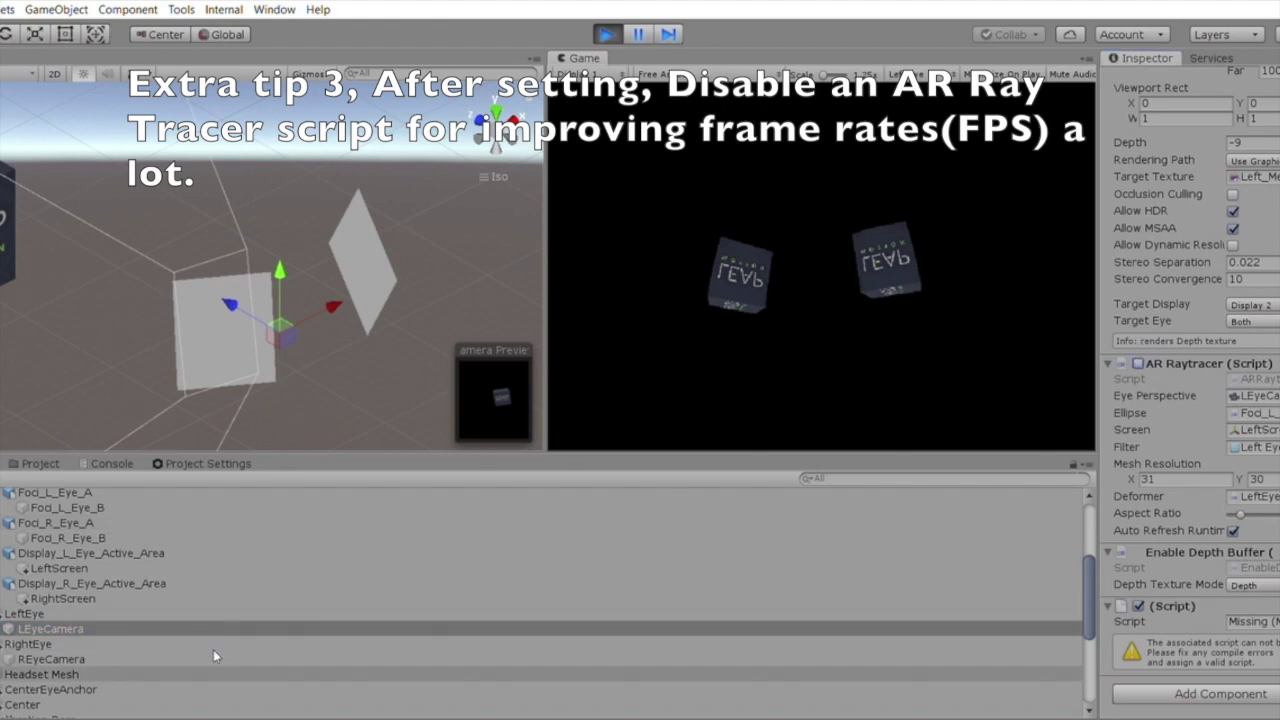
Disable the AR Raytracer script on REyeCamera.
click(213, 670)
click(210, 655)
scroll(1170, 503, down, 2)
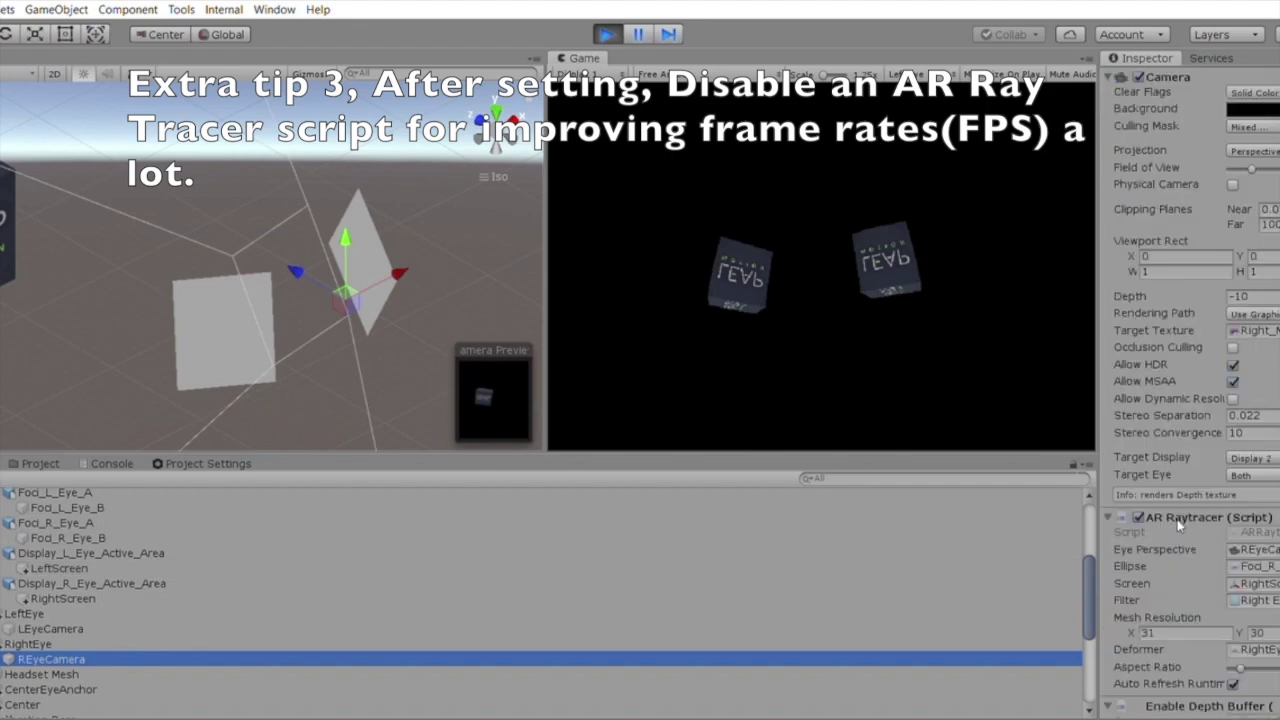
scroll(1178, 526, down, 4)
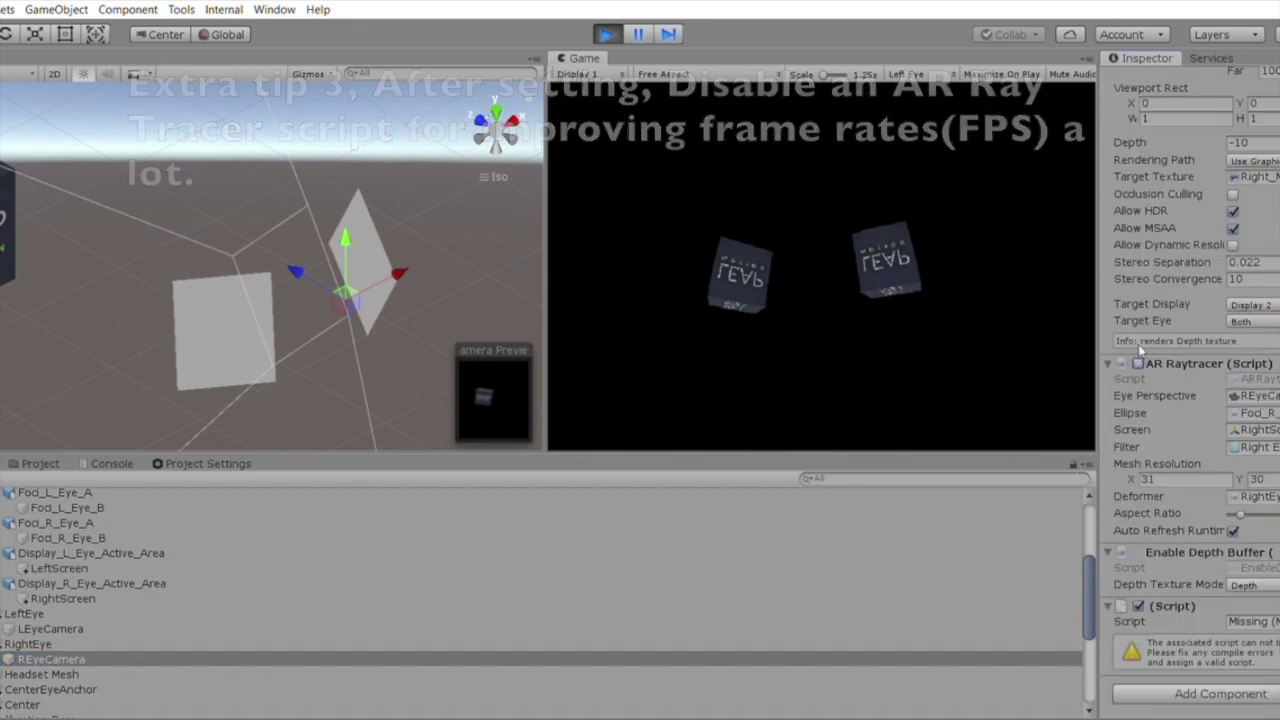